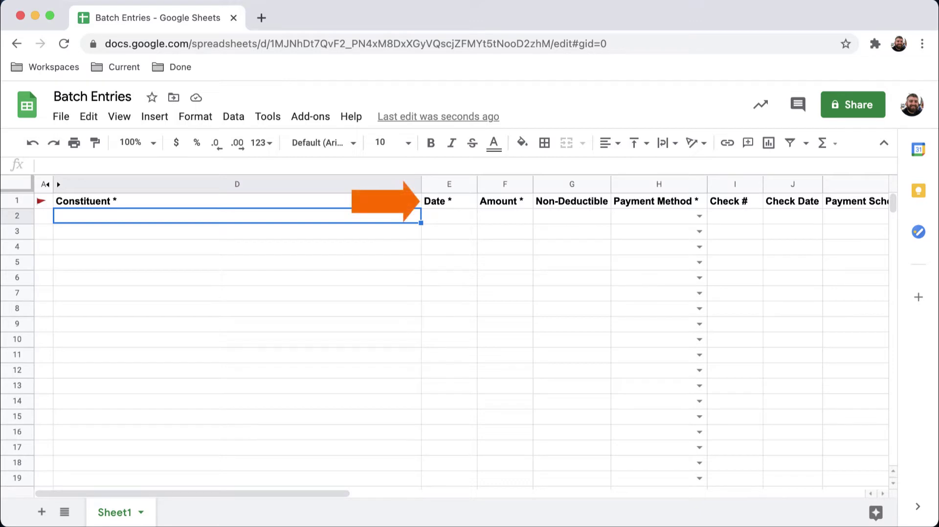
- Hide the How did you hear about us?, Acknowledgements, Soft Credits and Note columns
drag(206, 494, 631, 522)
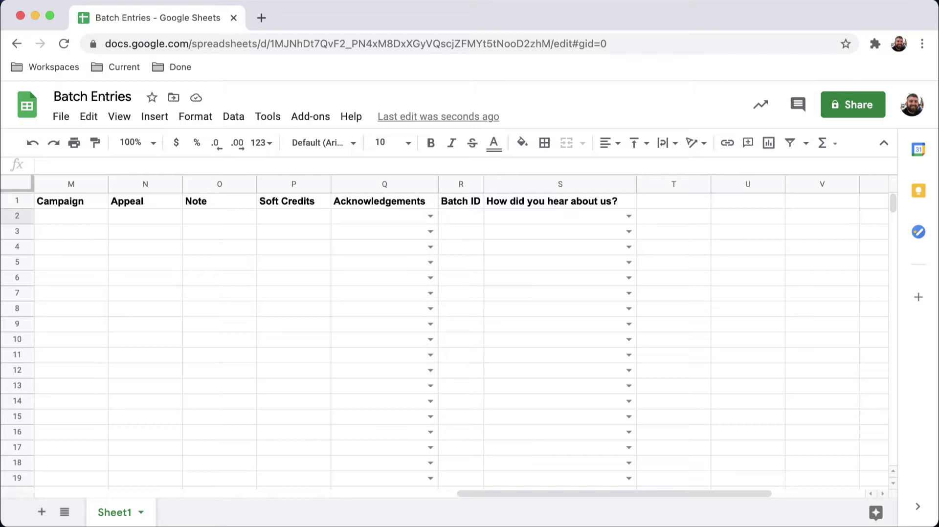
click(628, 184)
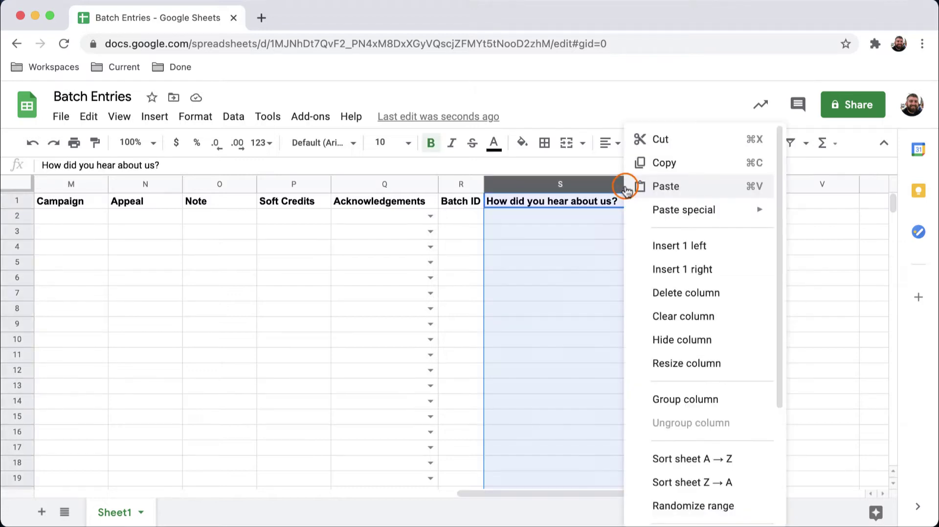
click(664, 341)
click(429, 184)
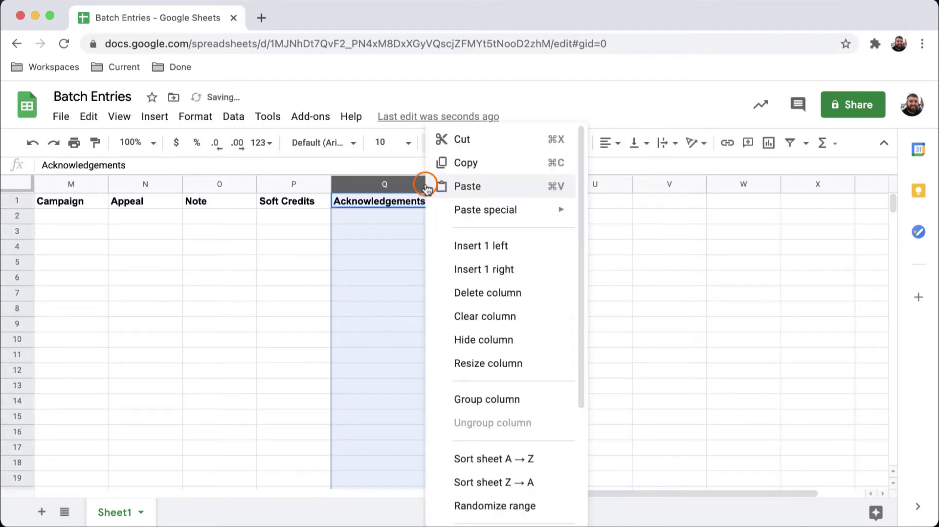
click(459, 330)
click(316, 184)
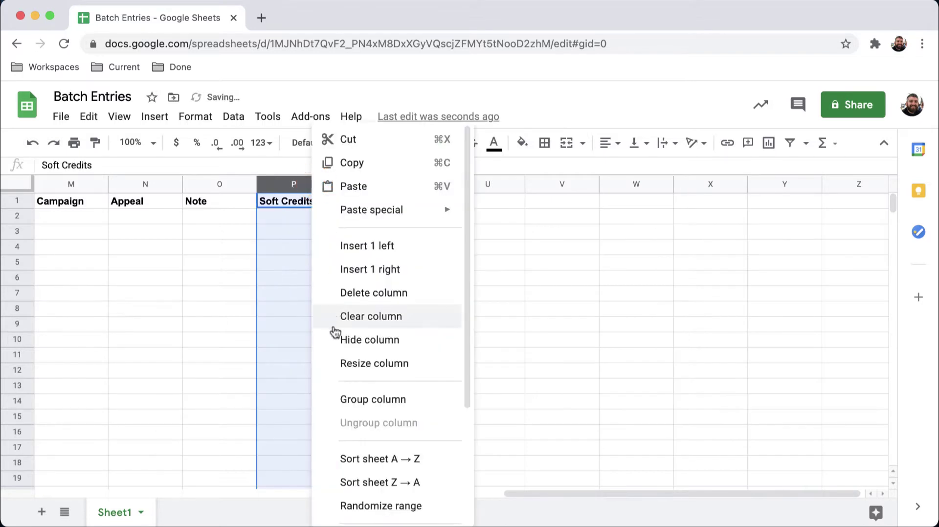
click(334, 337)
click(242, 186)
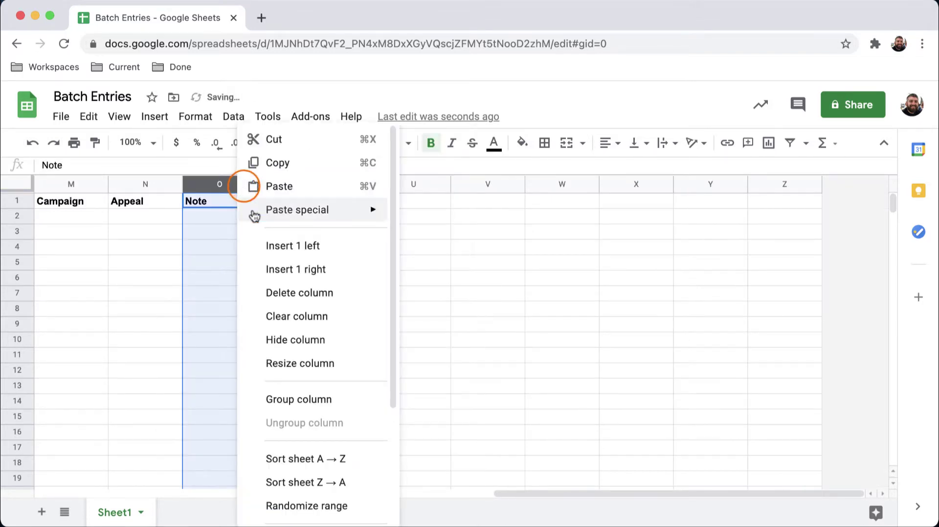
click(279, 337)
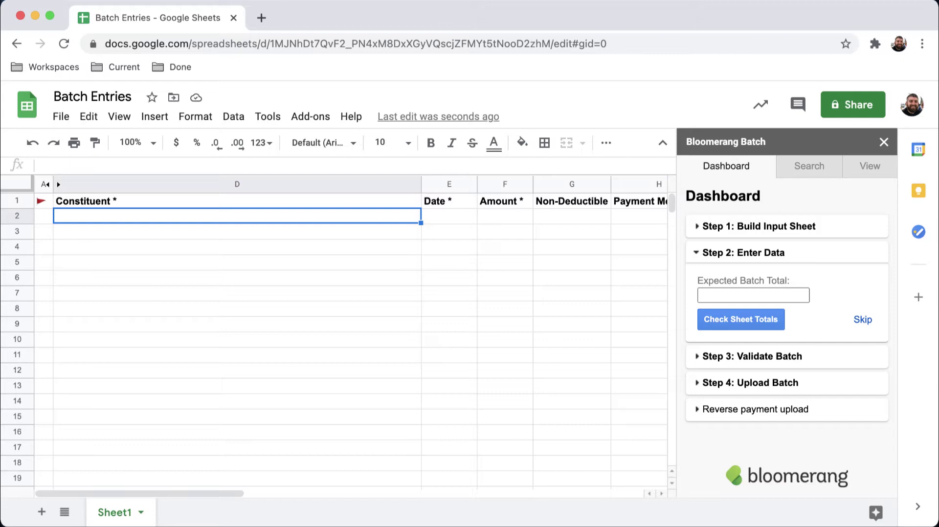
- Paste constituent 115 into D2 and move to the Date cell
text(115)
key(Tab)
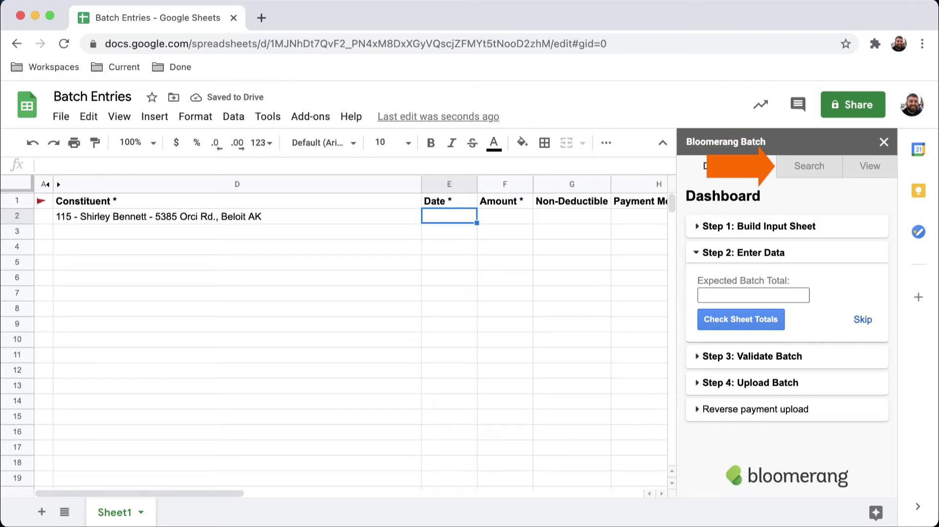
- Set row 2's donation date to 12/2/2020 and amount to $100.00
click(458, 216)
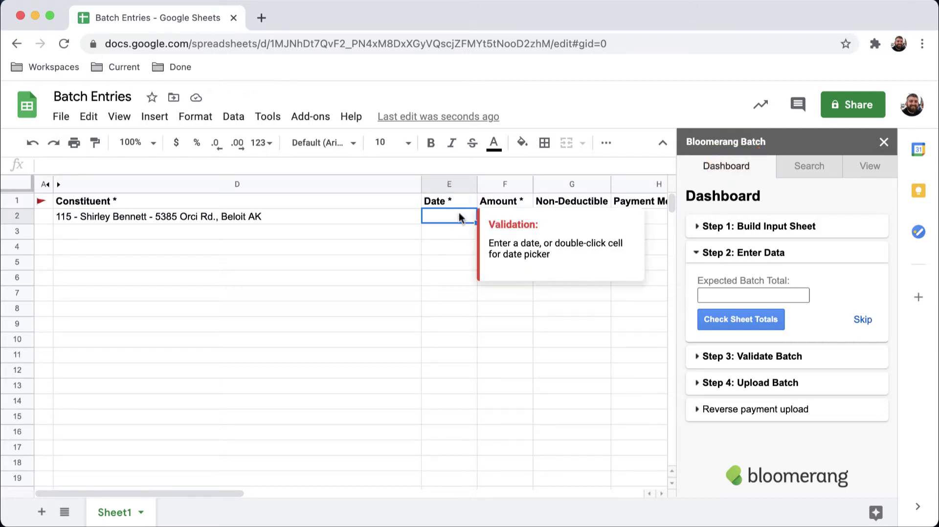
double_click(459, 216)
click(447, 275)
key(Tab)
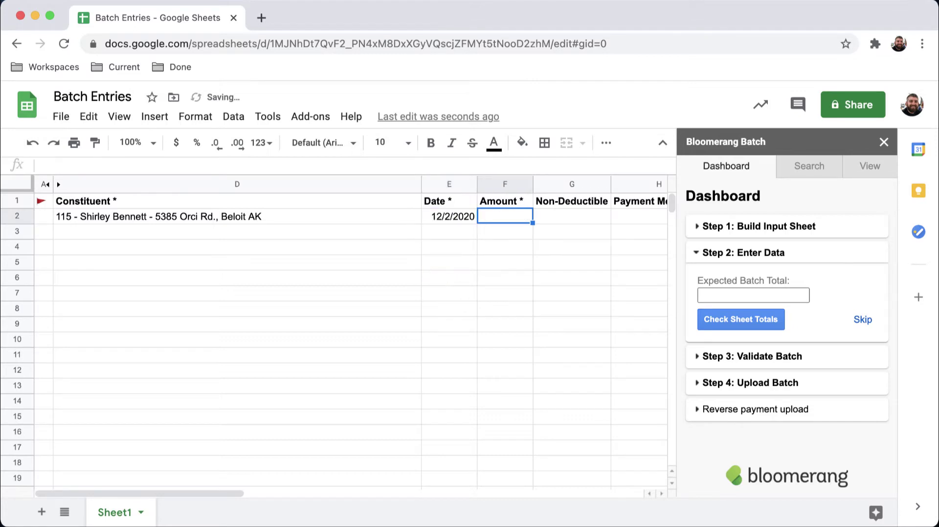
text(100)
key(Tab)
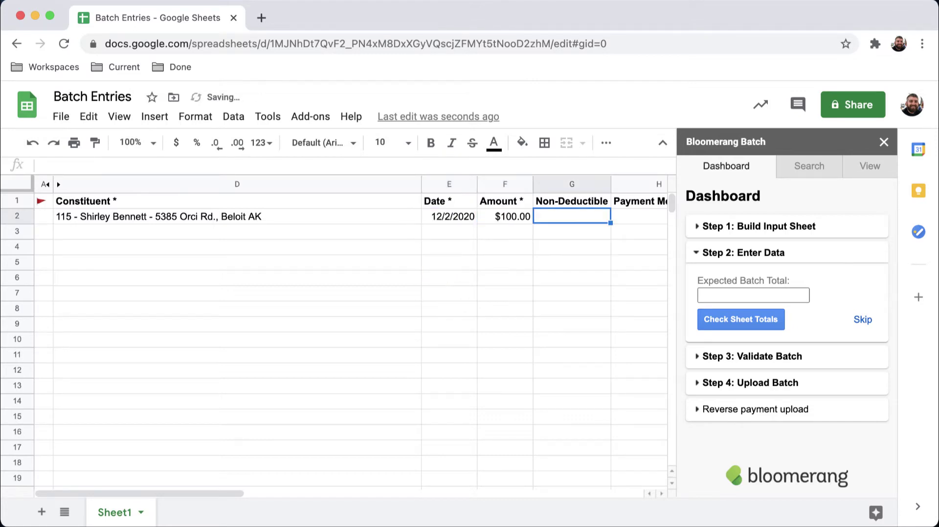
key(Tab)
- Record payment by Check #101 dated 11/30/2020
click(313, 214)
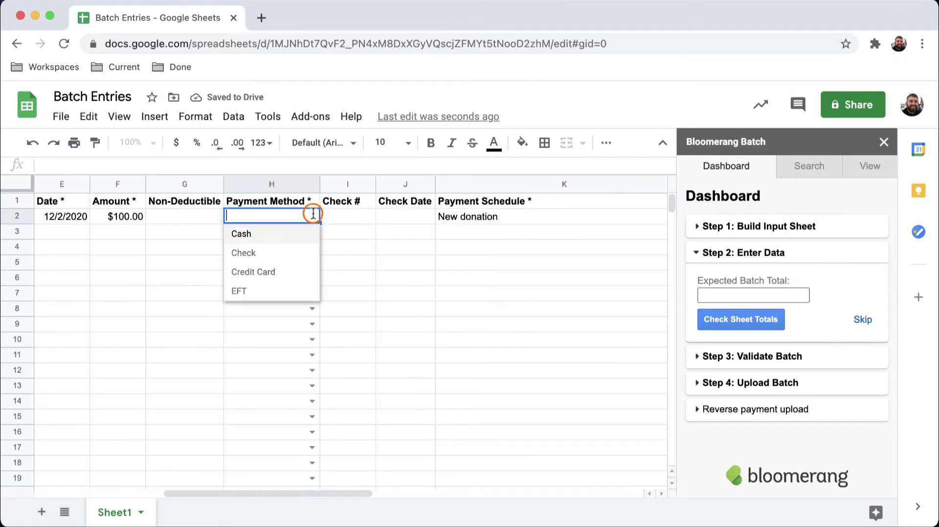
click(307, 253)
key(Tab)
text(101)
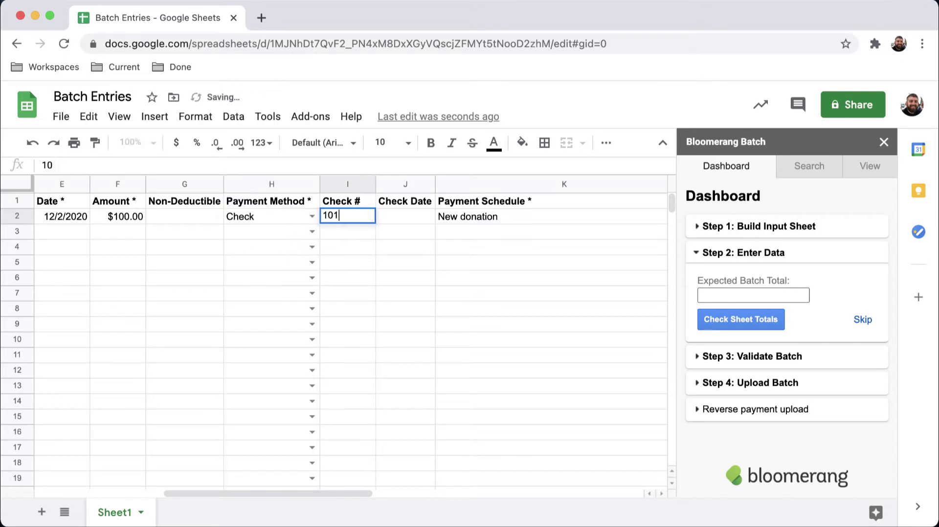
key(Tab)
double_click(411, 218)
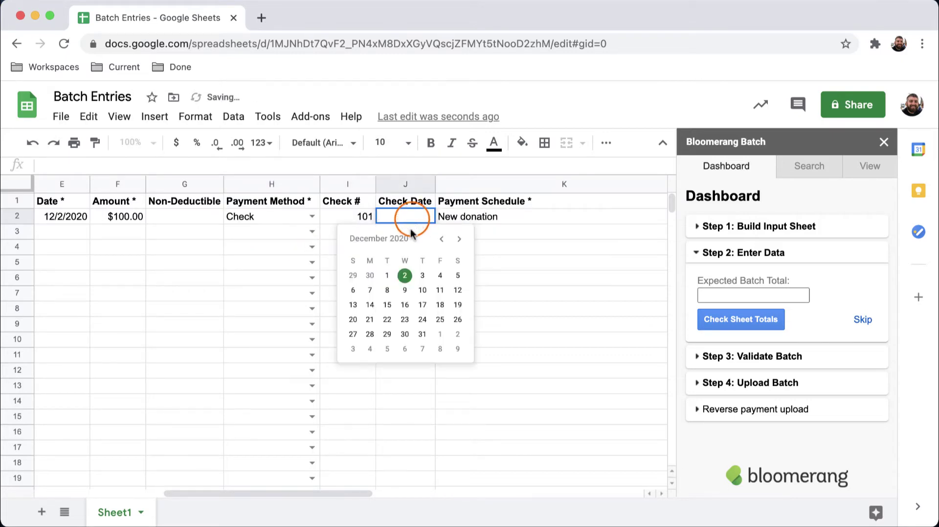
click(370, 275)
- Set campaign and appeal to 2020 Giving Tuesday and batch ID to 1
key(Tab)
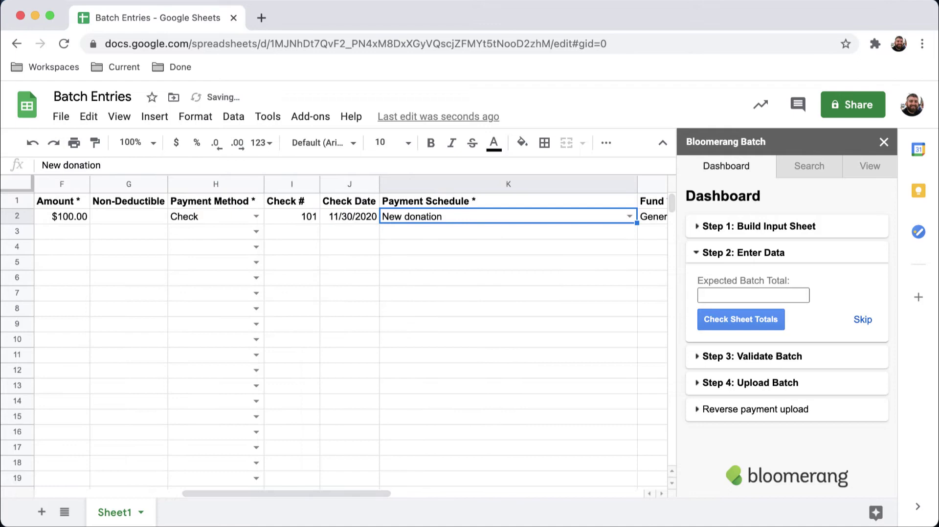
key(Tab)
key(Tab)
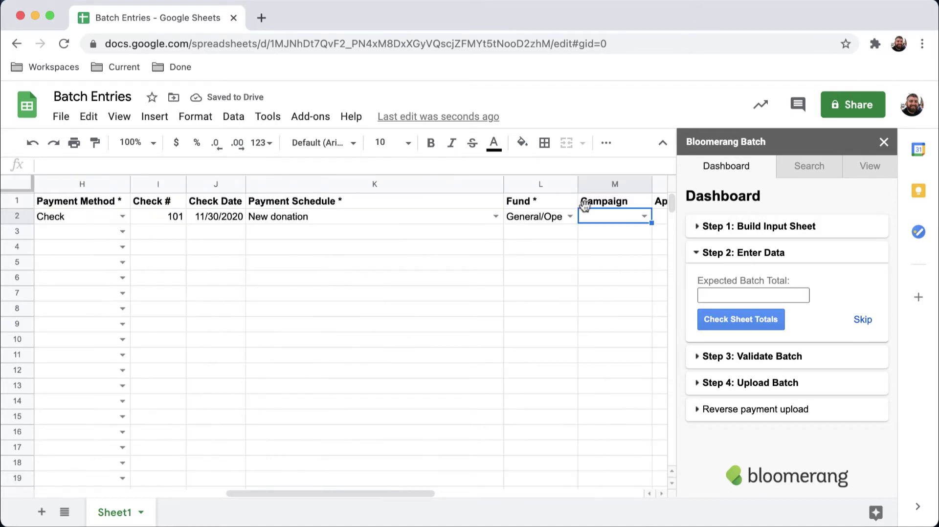
click(644, 216)
click(636, 253)
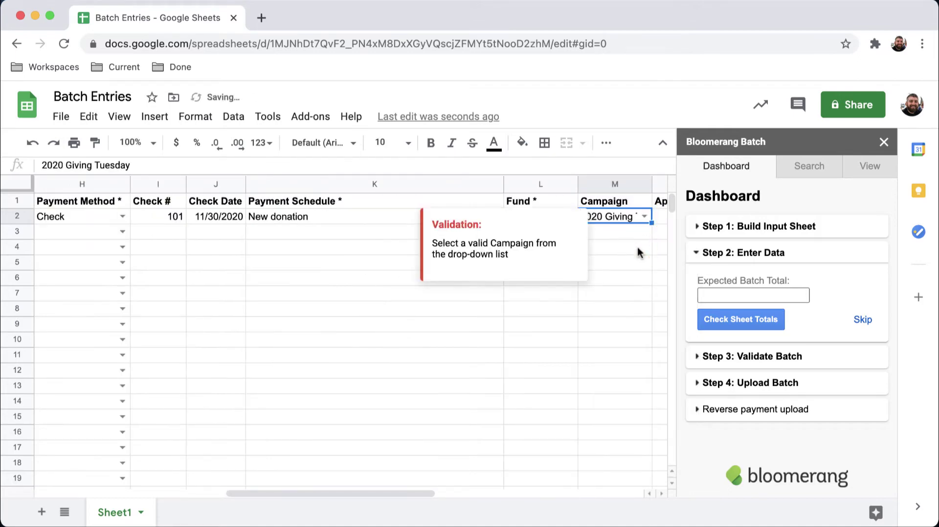
key(Tab)
click(621, 215)
click(621, 237)
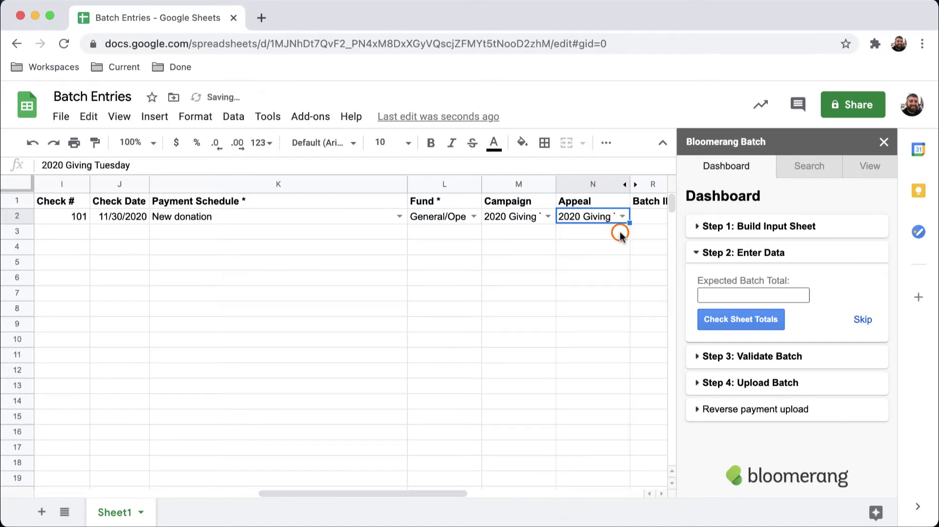
key(Tab)
text(1)
key(Tab)
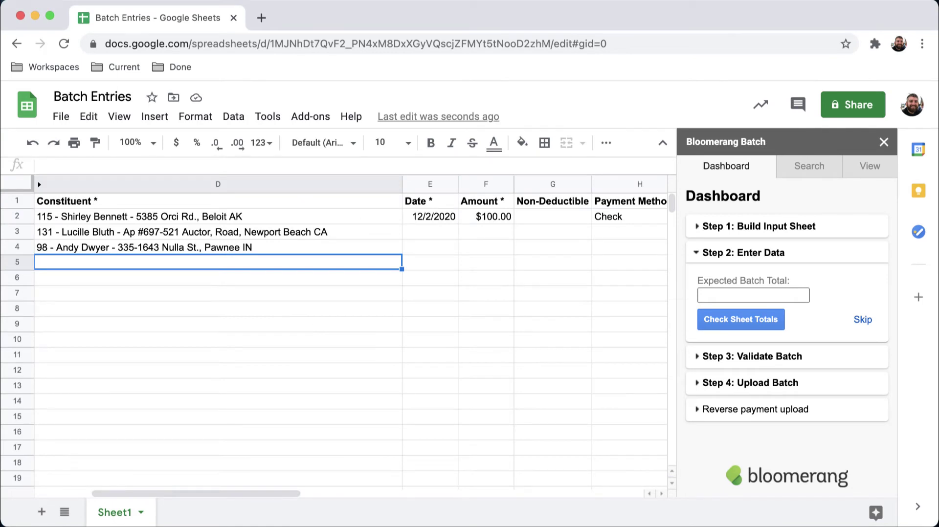
- Copy the 12/2/2020 date and $100.00 amount from row 2 into rows 3–4
click(445, 219)
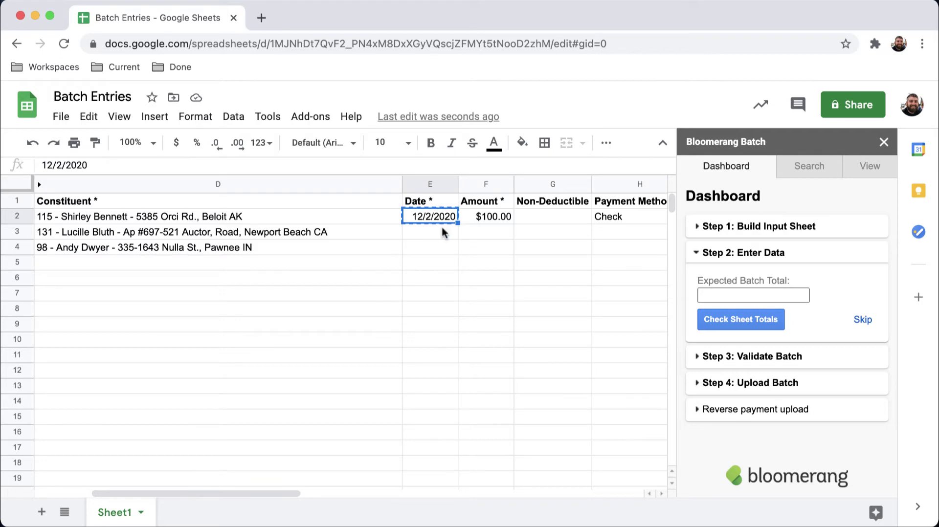
click(443, 229)
key(shift+Down)
text(12/2/2020 12/2/2020)
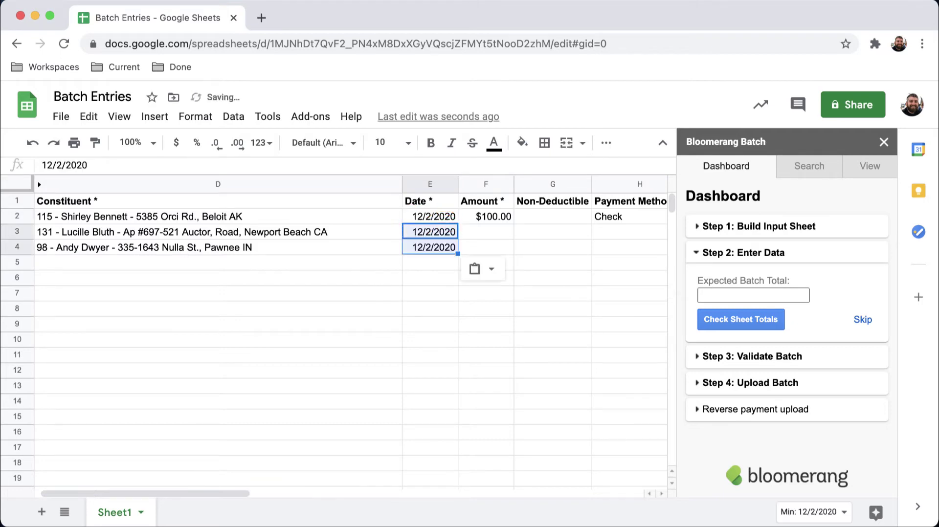
click(484, 216)
drag(513, 224, 514, 247)
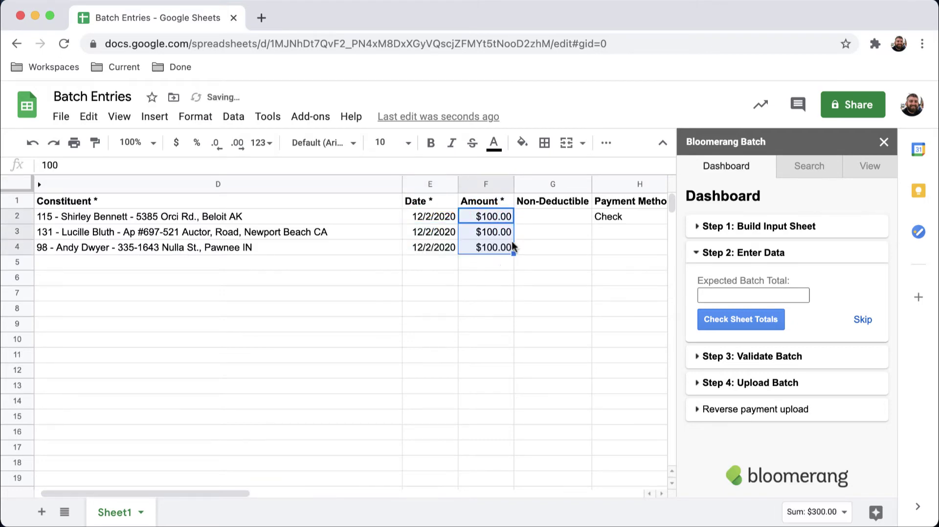
- Make rows 3–4 Check payments numbered 111 and 211
drag(245, 495, 438, 495)
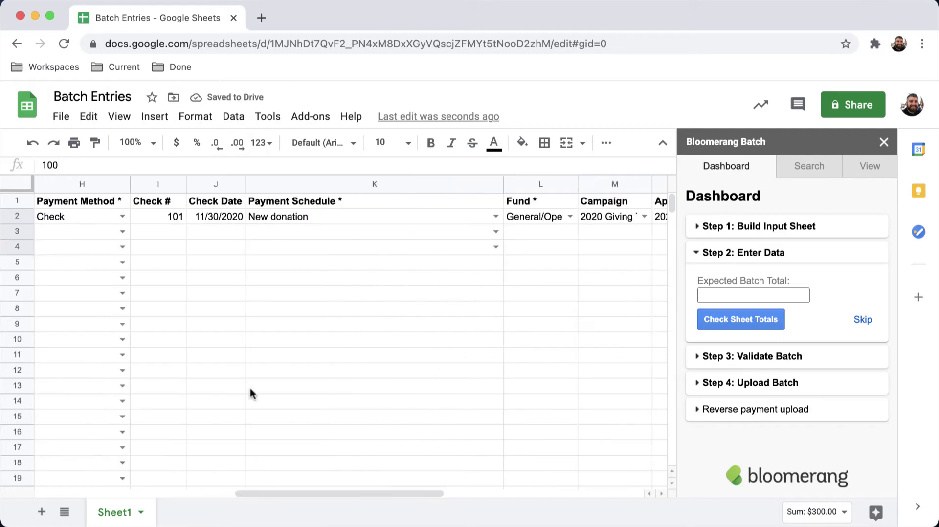
click(95, 216)
drag(95, 216, 95, 247)
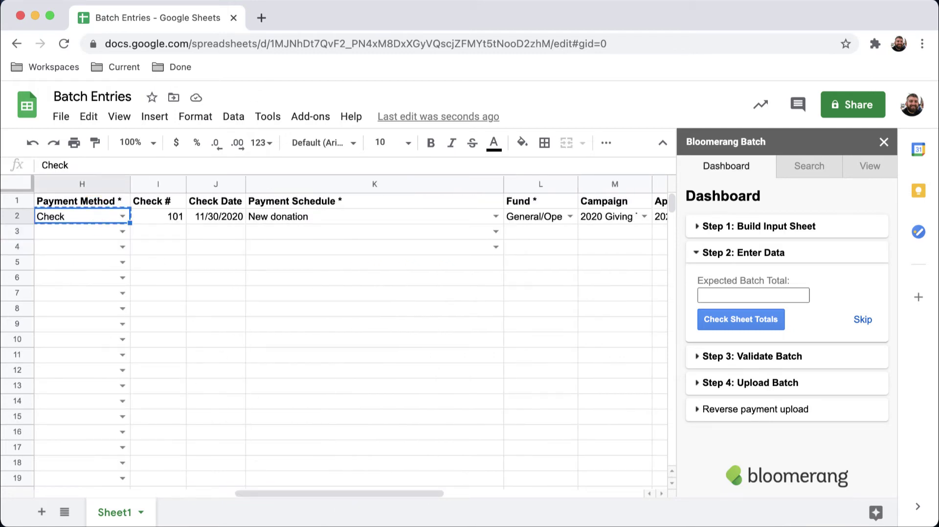
text(Check Check)
click(160, 232)
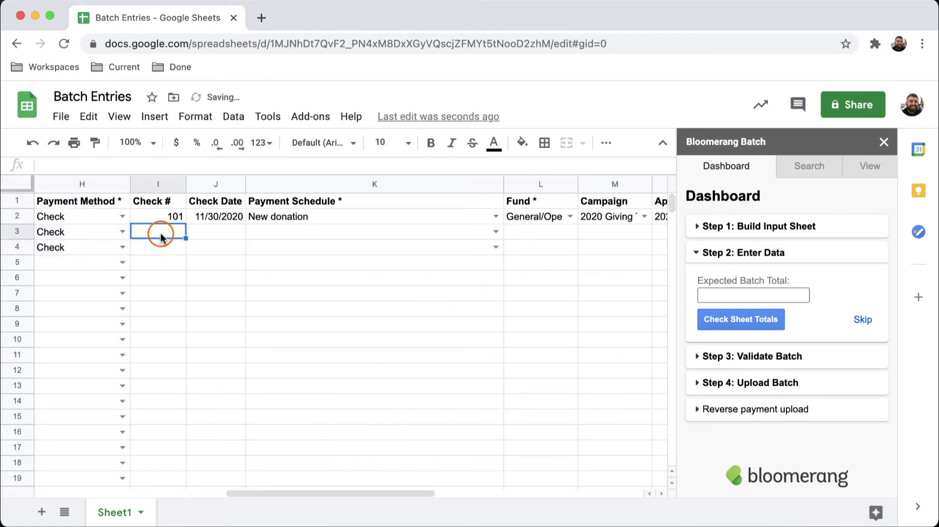
text(111)
click(162, 249)
text(211)
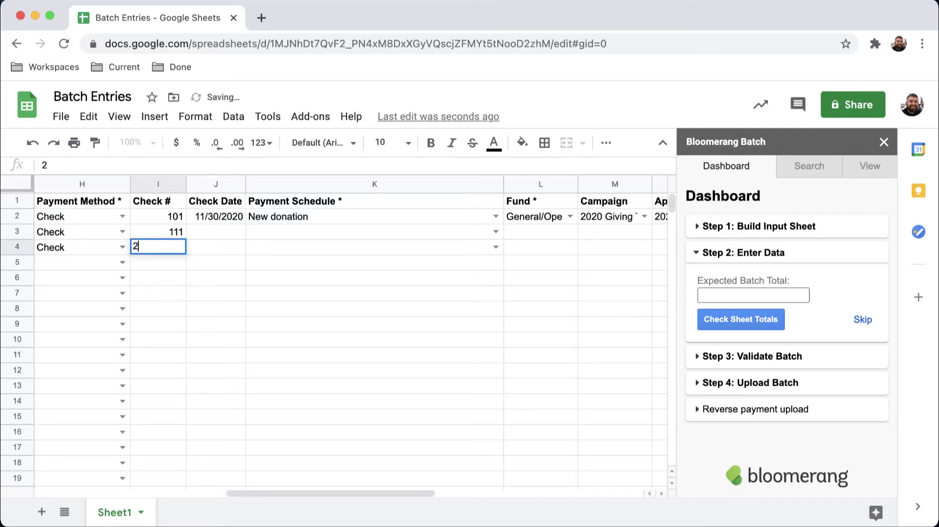
- Date the checks 11/24/2020 and 11/18/2020 and mark row 3 as a New donation
double_click(230, 228)
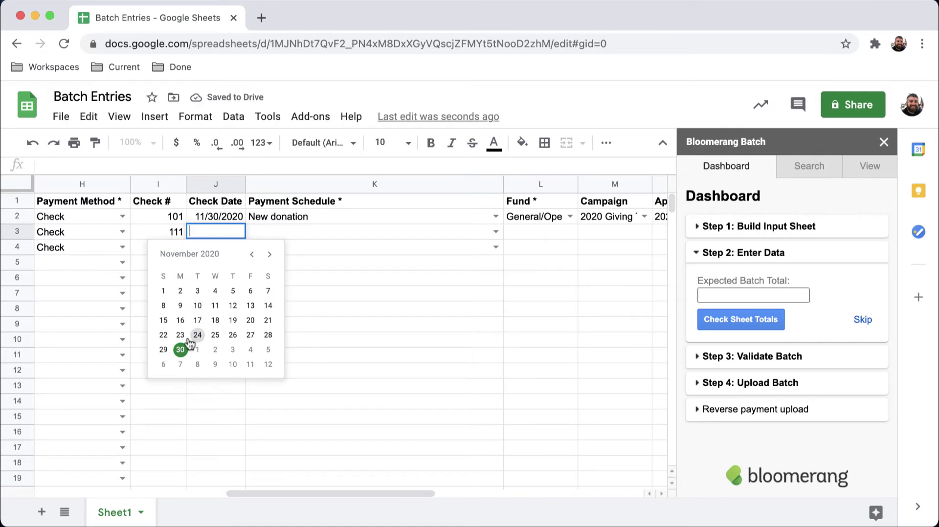
click(196, 336)
double_click(218, 247)
click(212, 335)
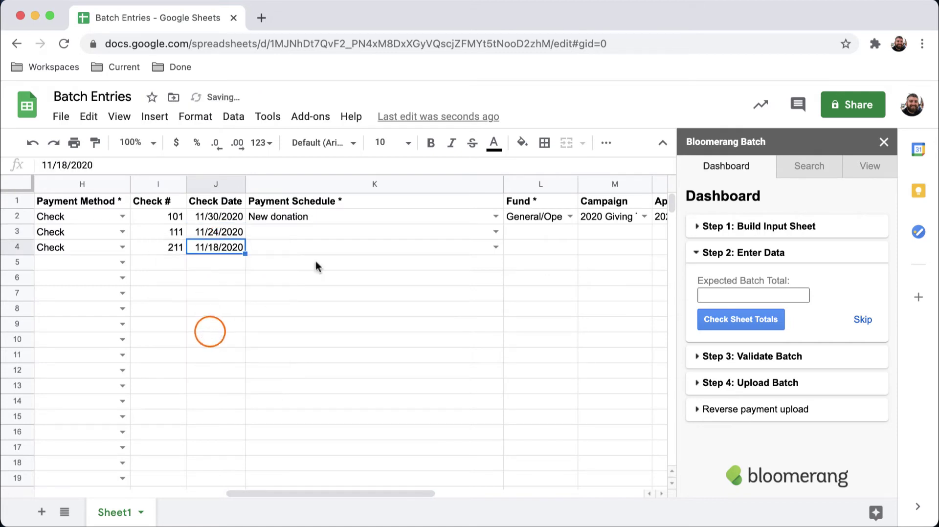
click(496, 232)
click(487, 268)
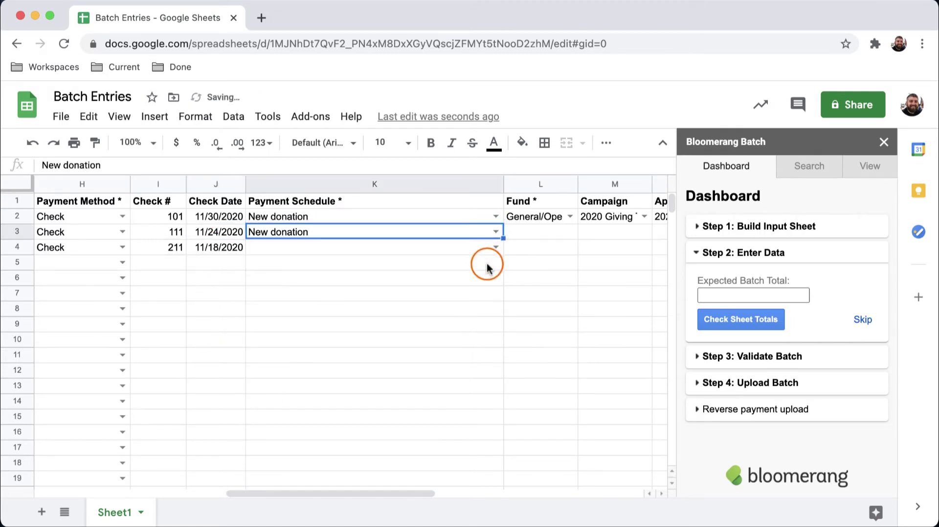
click(496, 247)
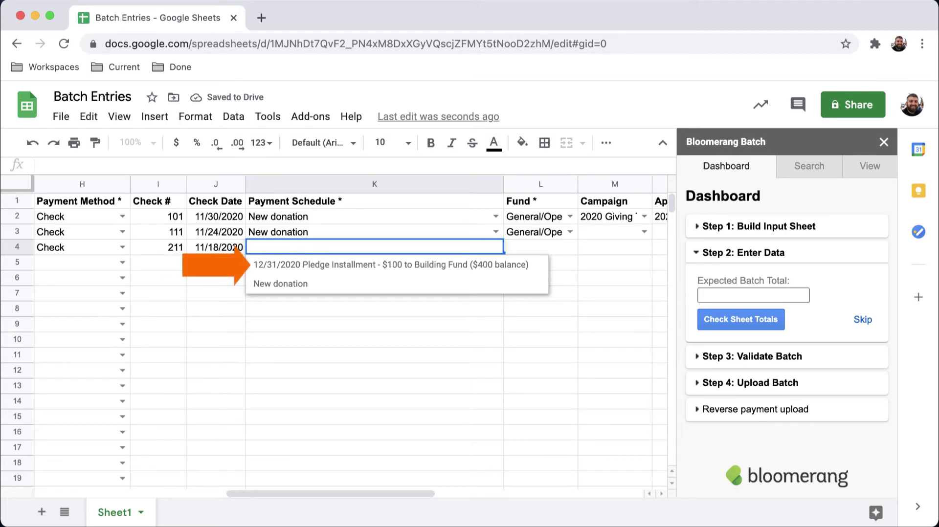
- Apply row 4 to the Building Fund pledge installment and copy the 2020 Giving Tuesday campaign into rows 3–4
click(498, 266)
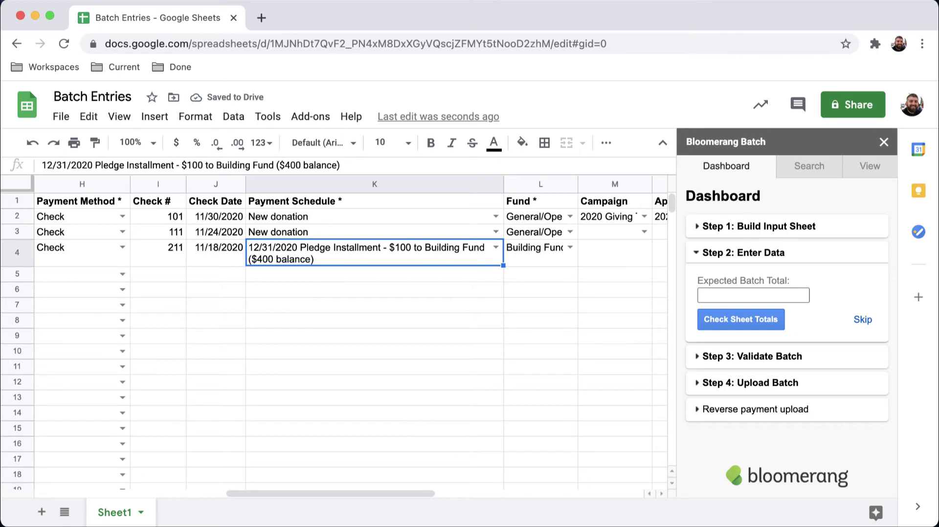
drag(389, 494, 497, 504)
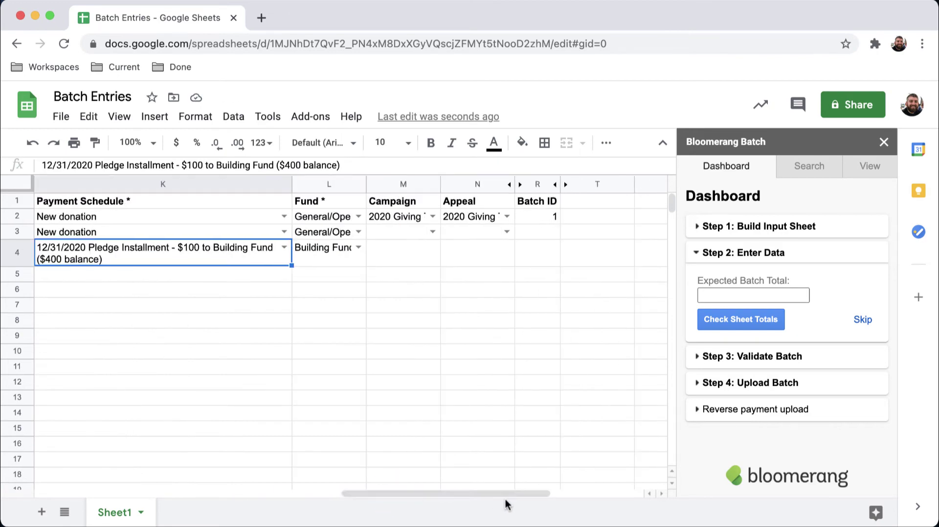
click(414, 219)
key(super+c)
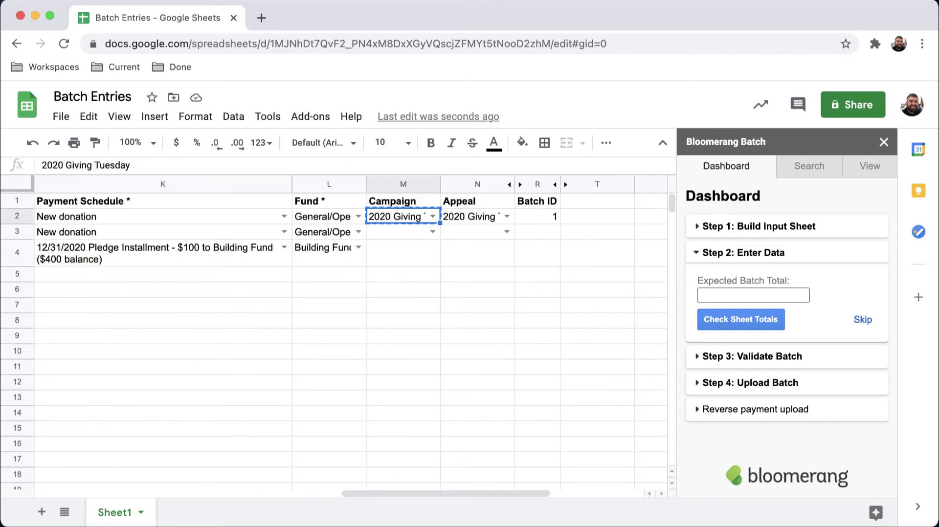
key(shift+Down)
key(shift+Down)
key(super+v)
- Copy row 2's 2020 Giving Tuesday appeal and Batch ID 1 into rows 3–4
click(469, 219)
key(super+c)
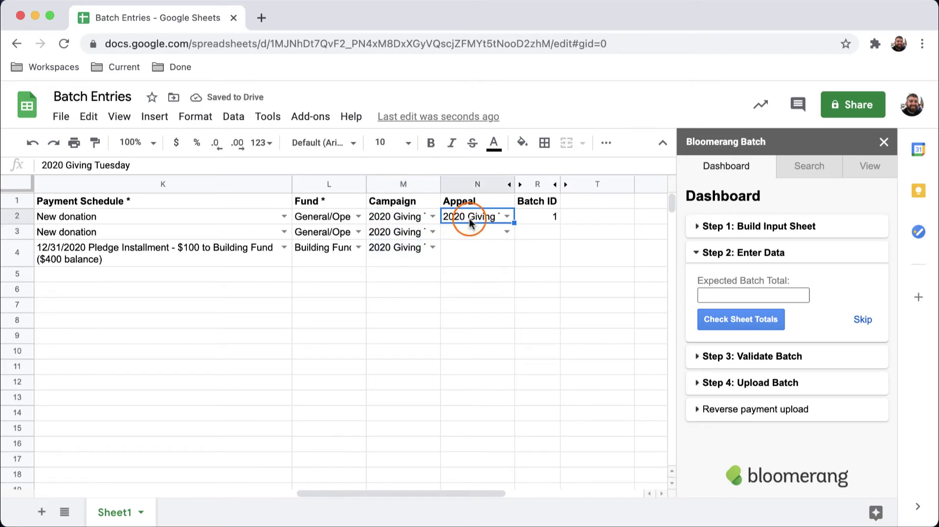
key(shift+Down)
key(shift+Down)
key(super+v)
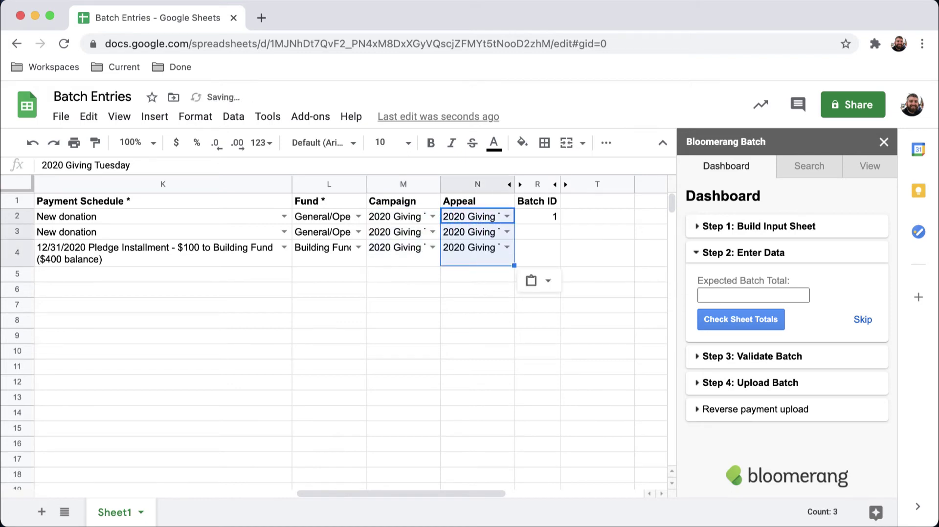
click(555, 217)
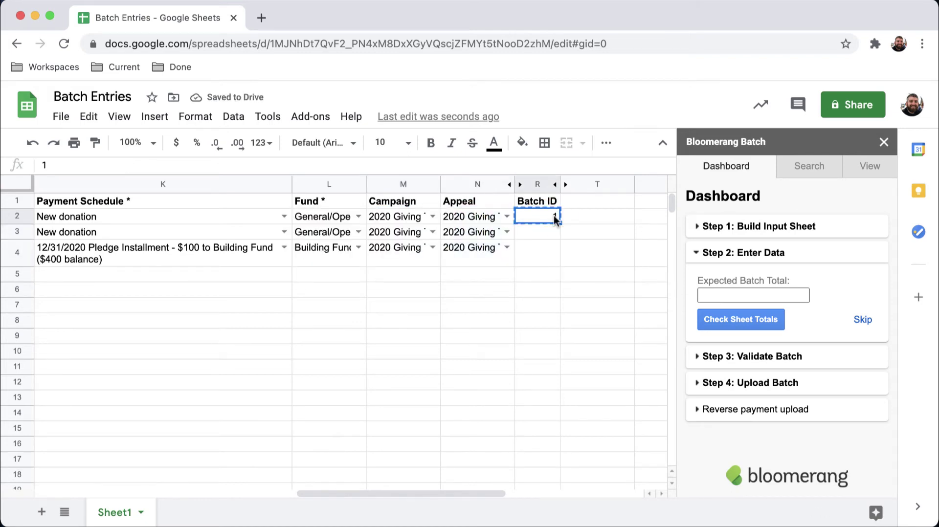
key(shift+Down)
key(shift+Down)
key(super+v)
click(604, 252)
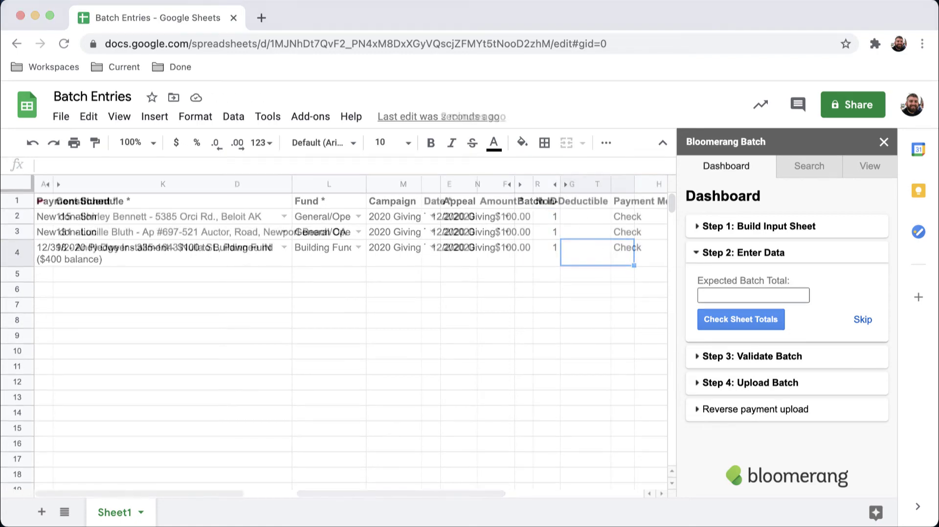
- Enter a 300 expected total in the Bloomerang Batch sidebar, check totals, validate and upload the payments
click(802, 297)
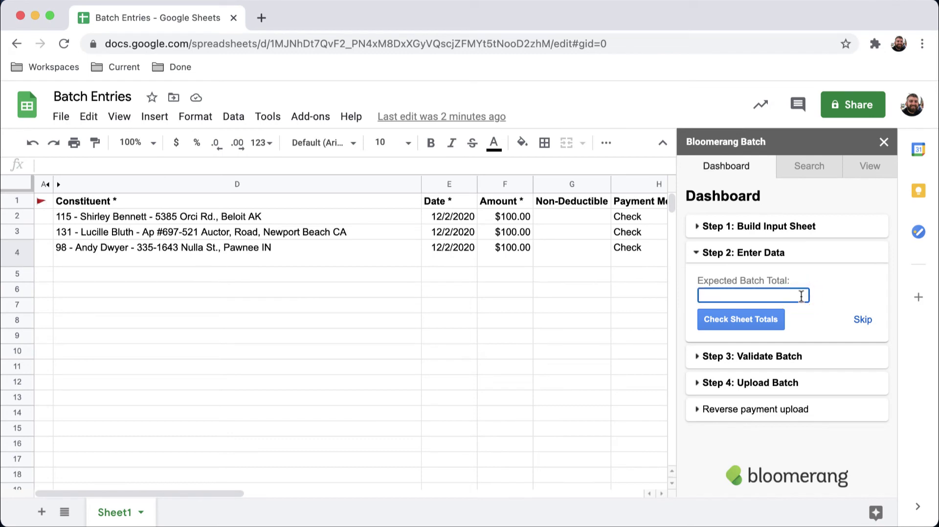
text(300)
click(771, 320)
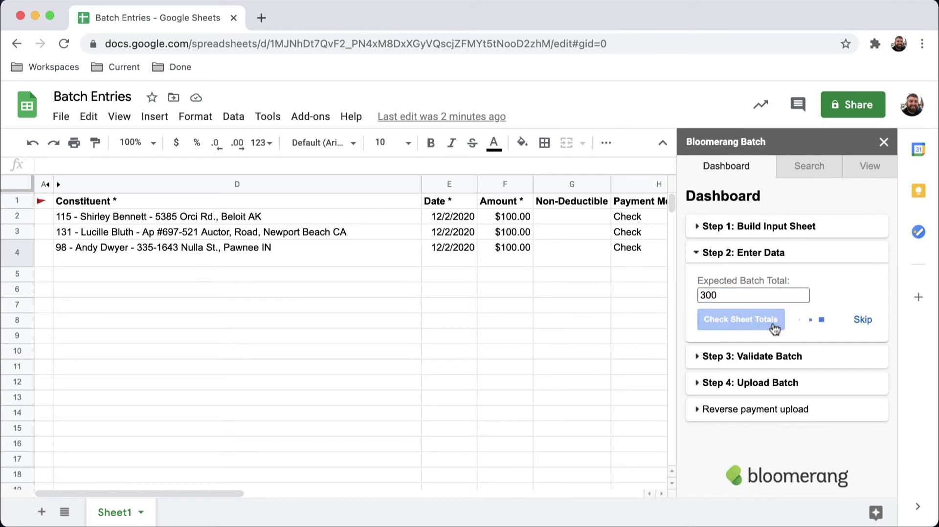
click(865, 354)
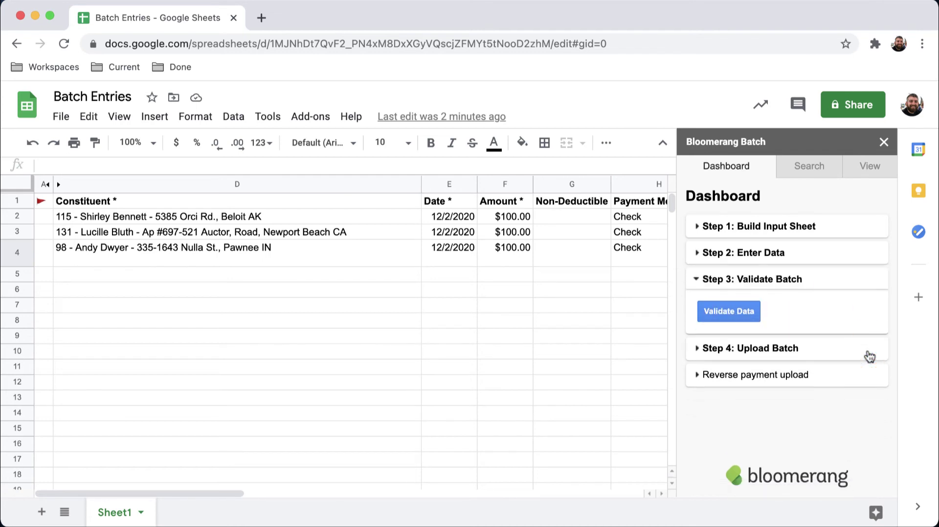
click(742, 315)
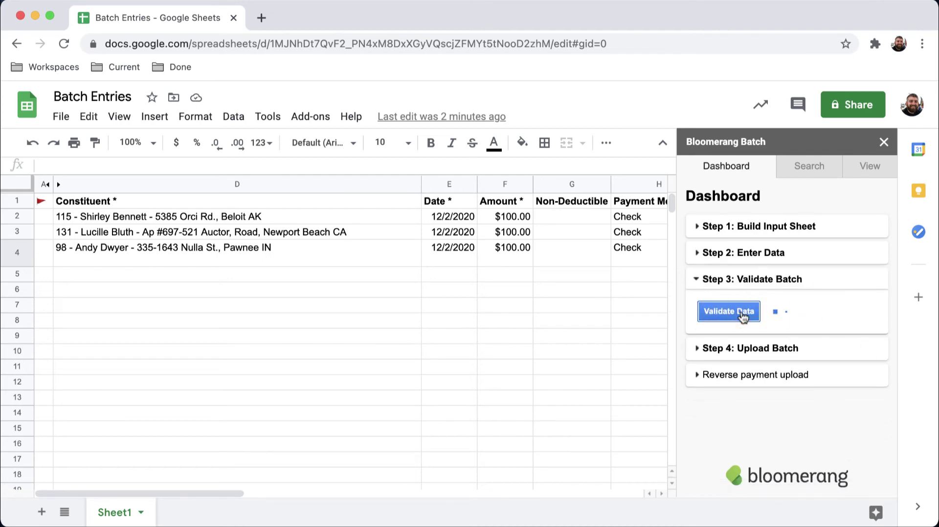
click(848, 353)
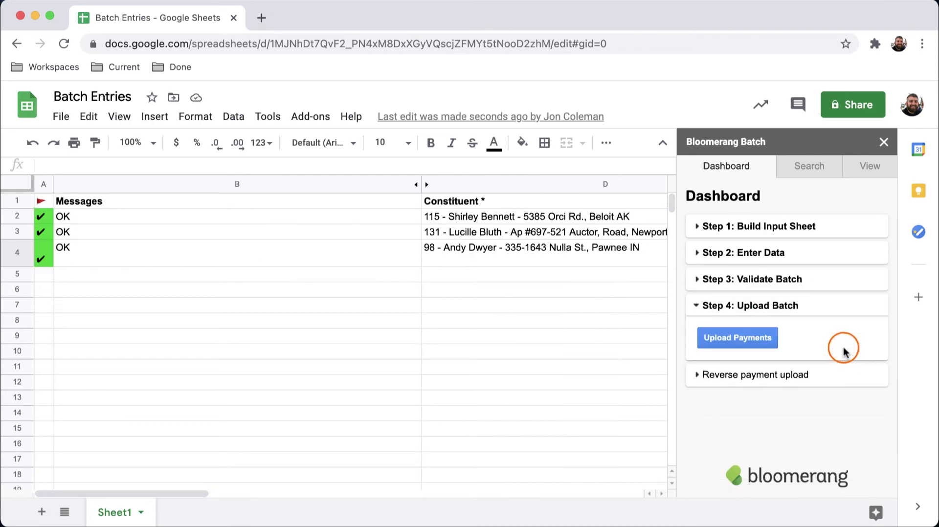
click(771, 343)
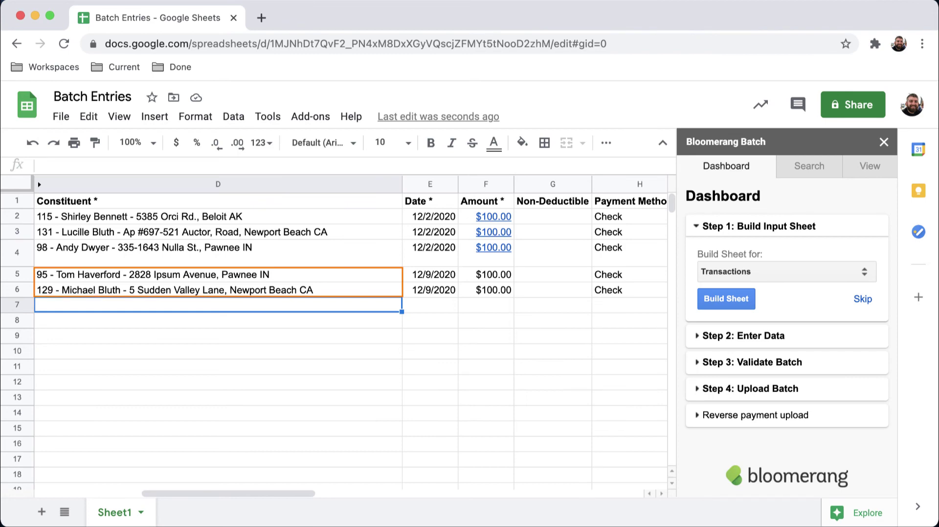
- Scroll the Bloomerang report to the 5 transactions totalling $500 grouped by Batch IDs 1 and 2
click(280, 494)
drag(280, 494, 525, 512)
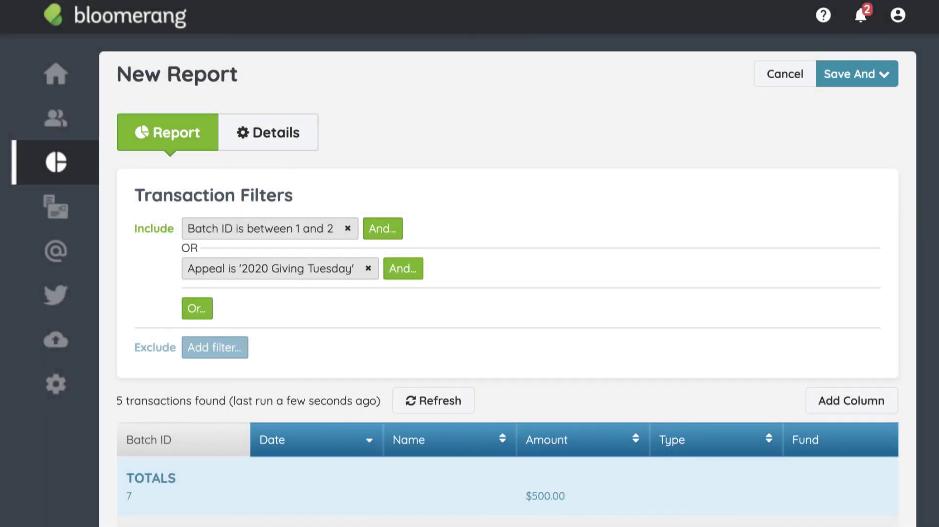
scroll(508, 284, down, 7)
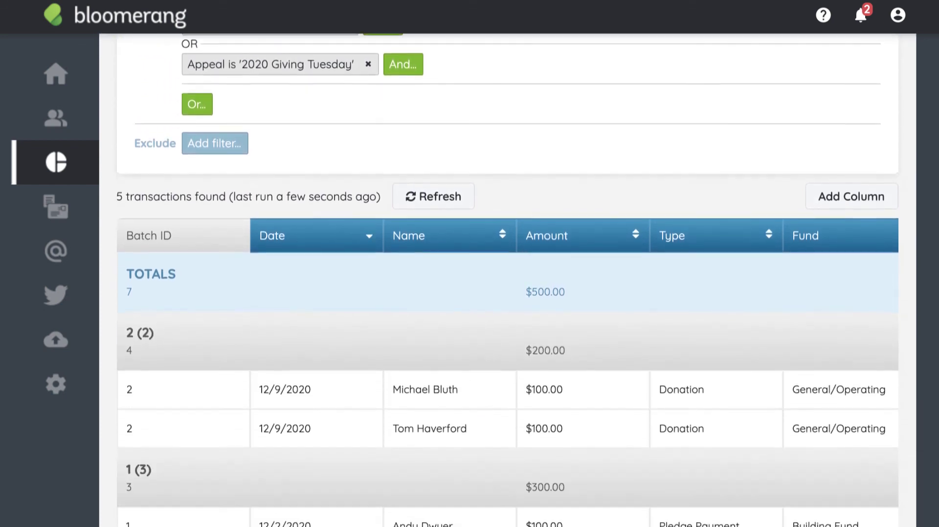